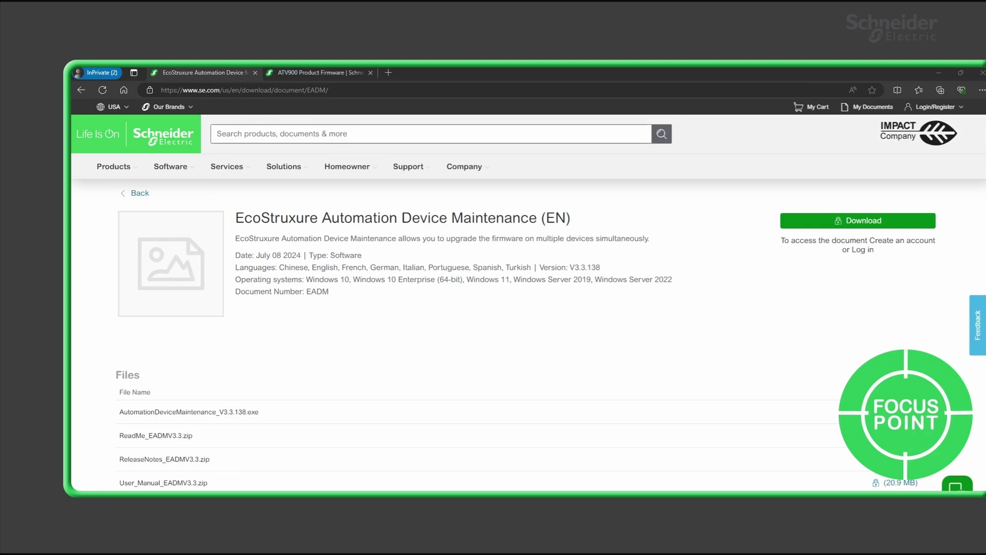
# - Switch the browser to the ATV900 Product Firmware download page
pyautogui.click(322, 71)
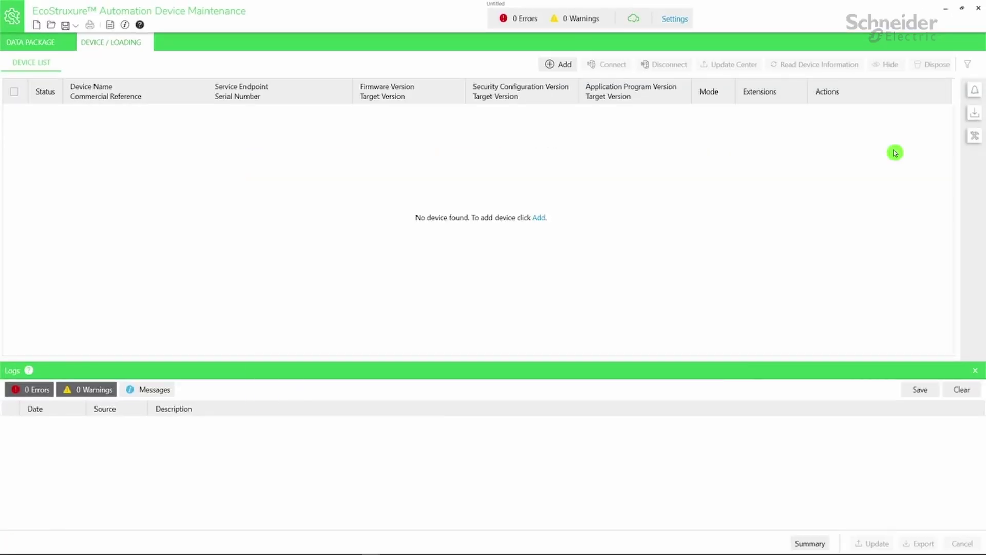
pyautogui.click(682, 22)
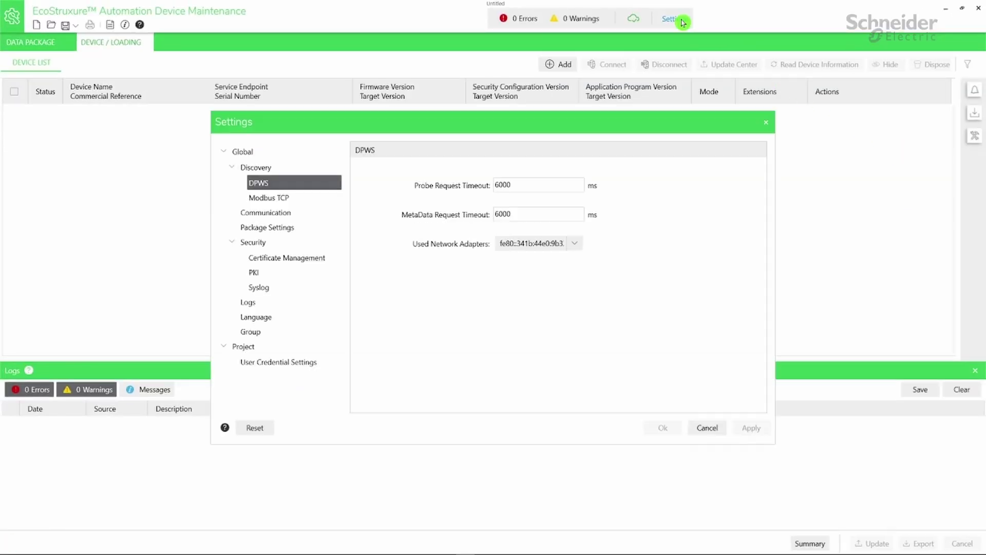
pyautogui.click(291, 229)
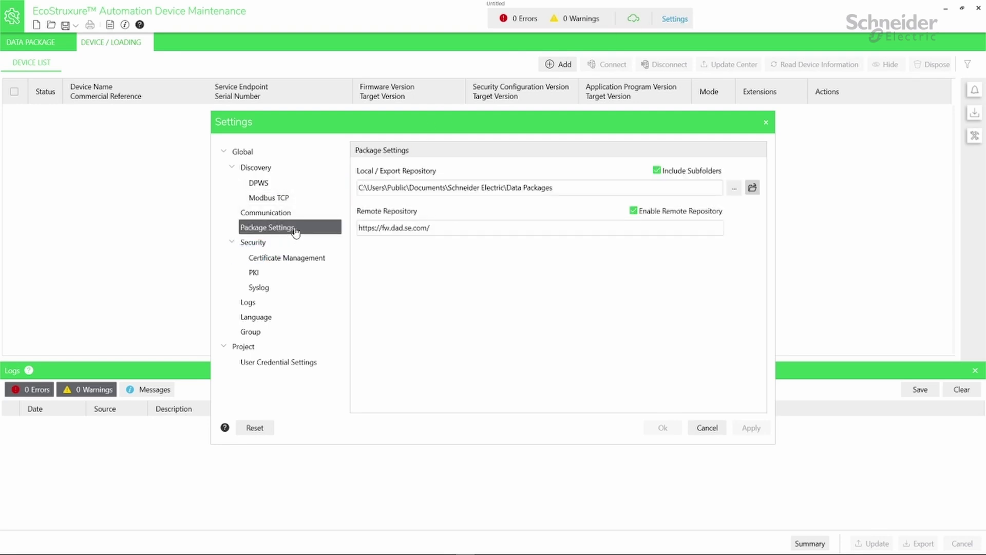
pyautogui.click(752, 189)
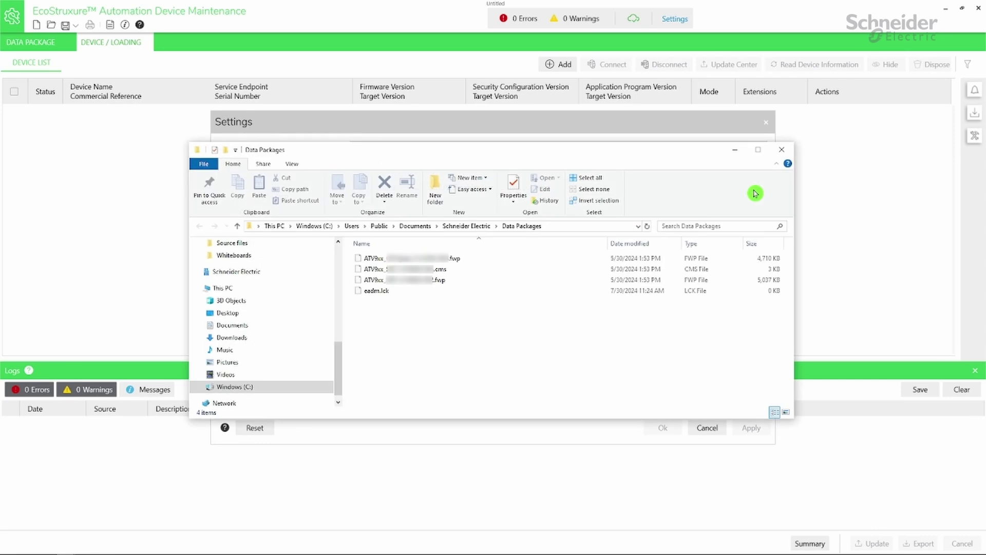
pyautogui.click(782, 149)
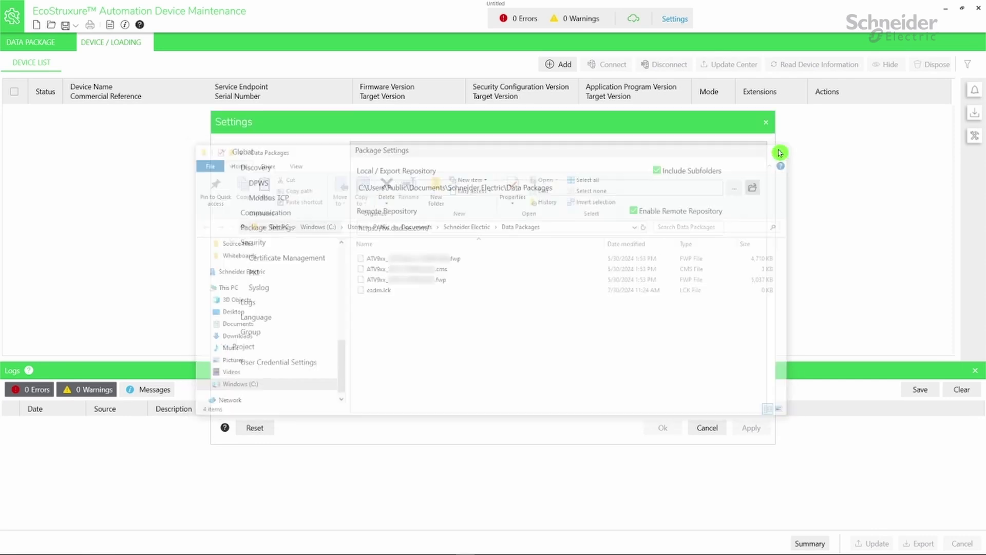
pyautogui.click(766, 123)
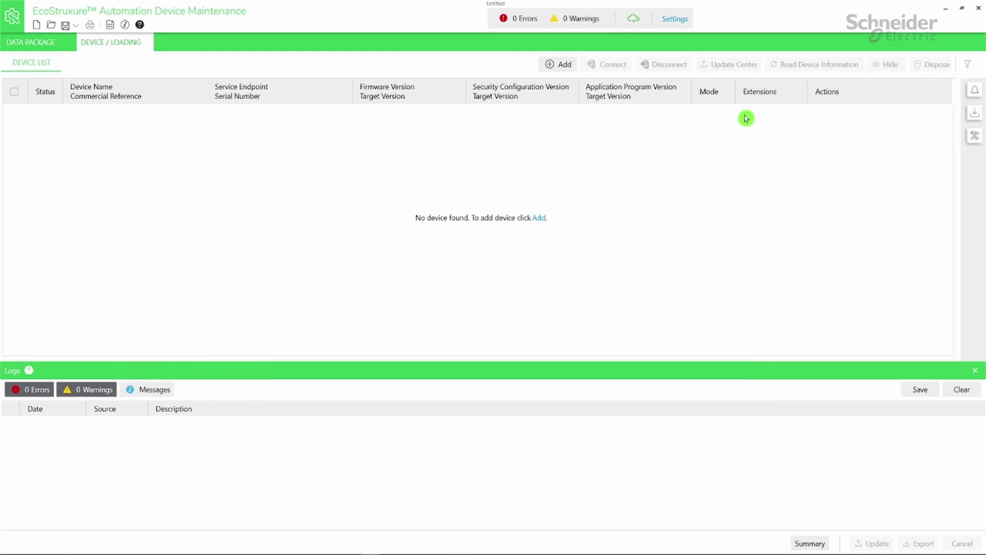
# - Add a catalog ATV9xx*** drive at IP 192.168.3.7 using MODBUS (TCP)
pyautogui.click(565, 65)
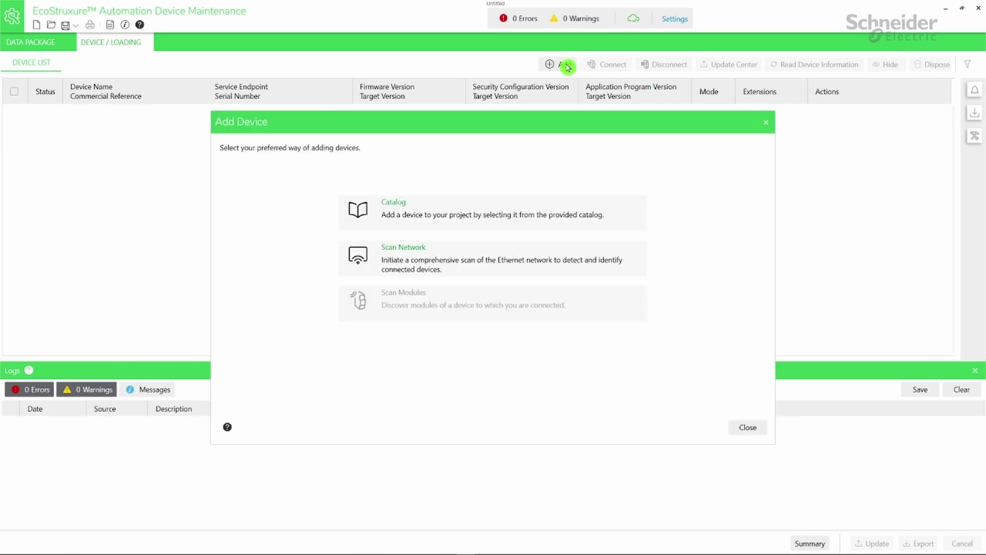
pyautogui.click(503, 220)
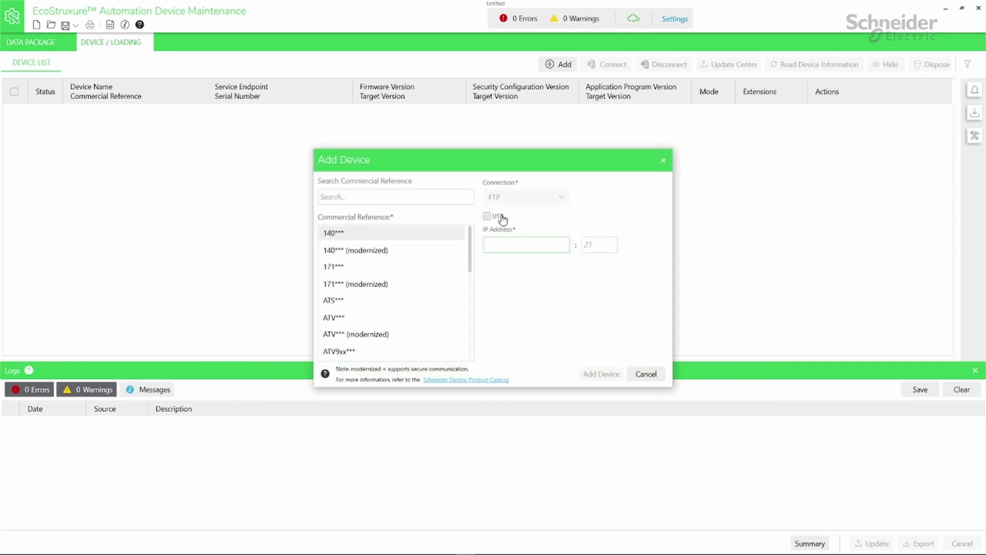
pyautogui.click(396, 356)
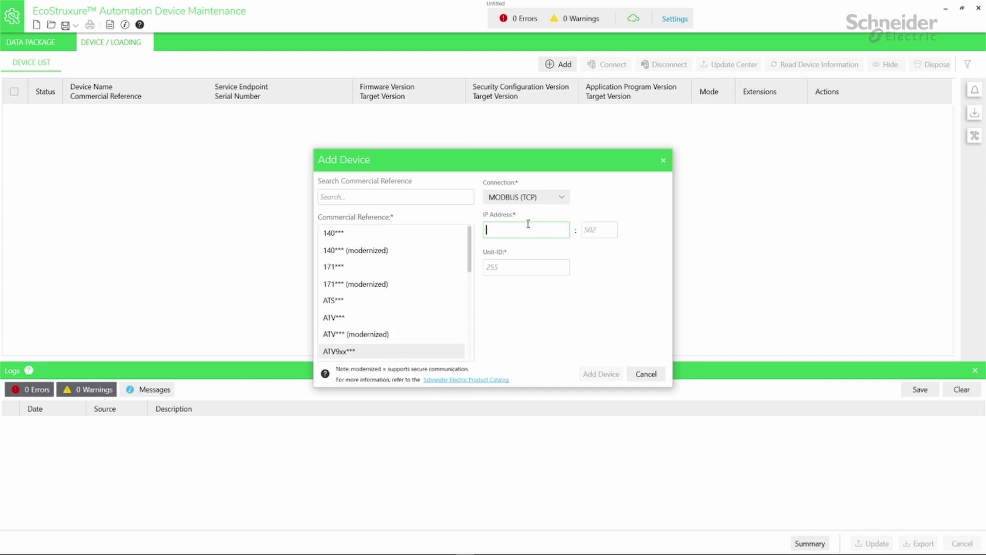
pyautogui.write('192.168')
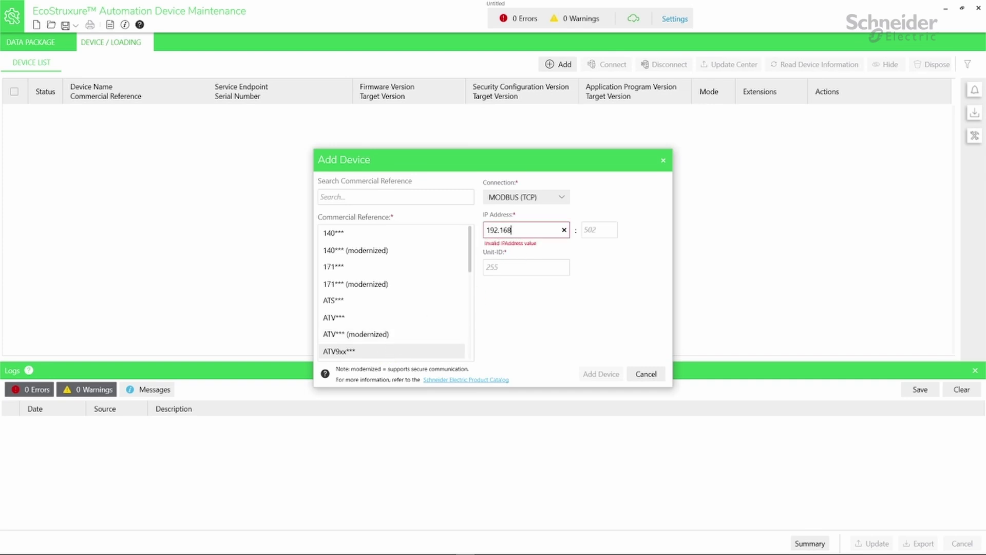
pyautogui.write('.3.7')
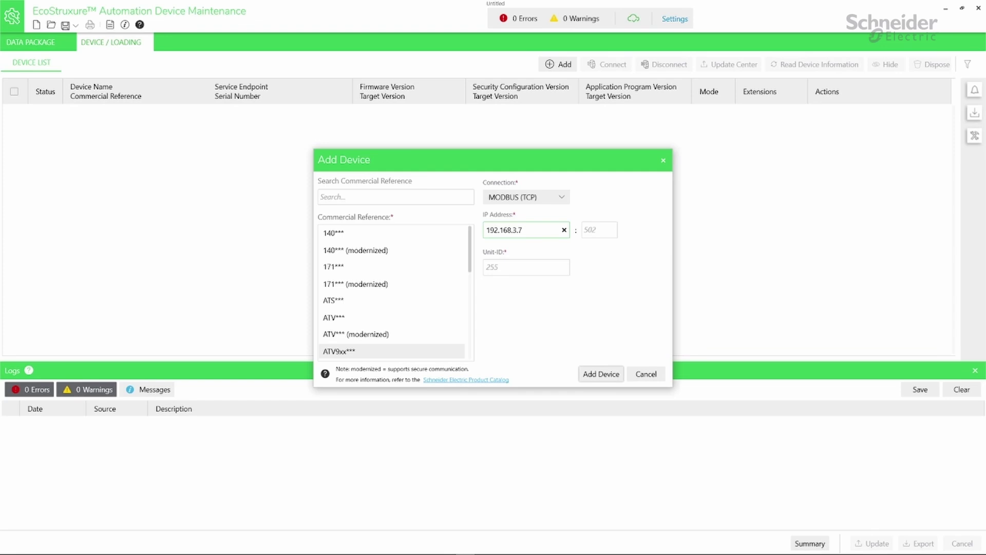
pyautogui.click(593, 373)
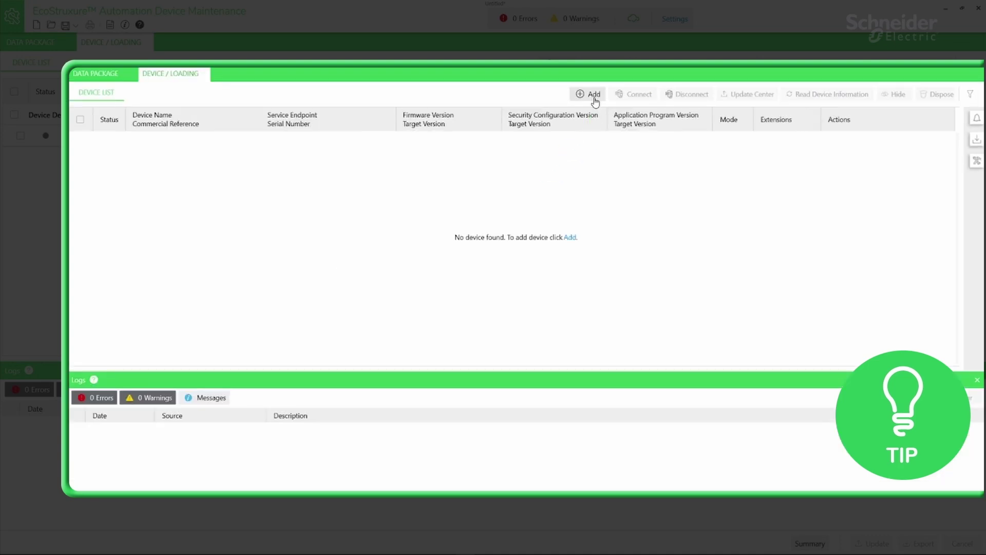
# - Scan the network on all adapters and add the discovered ATV930U55N4 drive
pyautogui.click(505, 93)
pyautogui.click(524, 284)
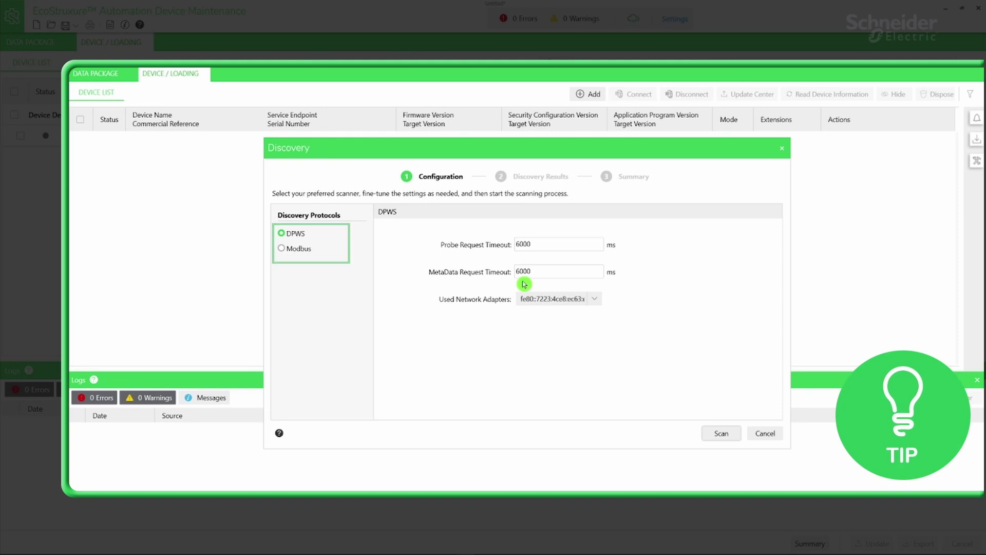
pyautogui.click(595, 299)
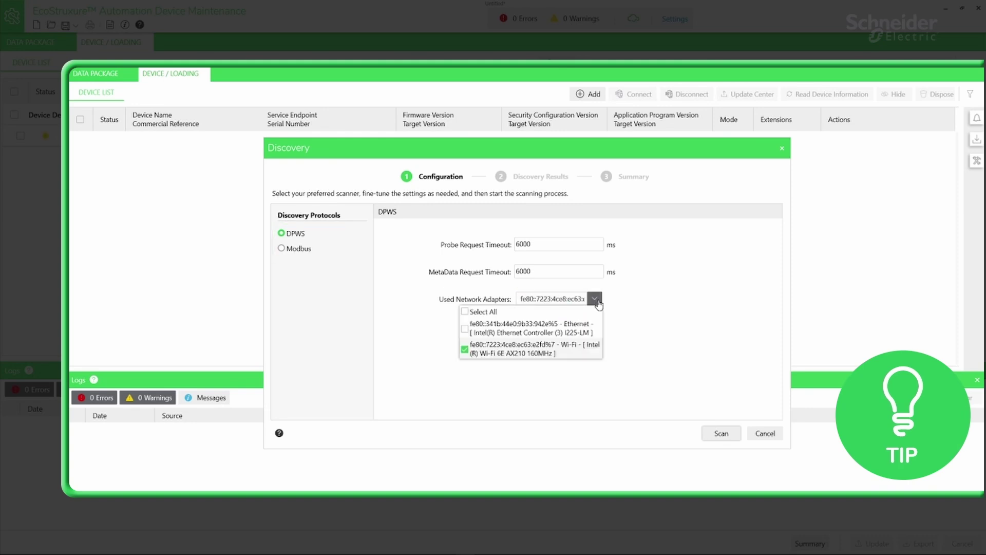
pyautogui.click(519, 312)
pyautogui.click(722, 435)
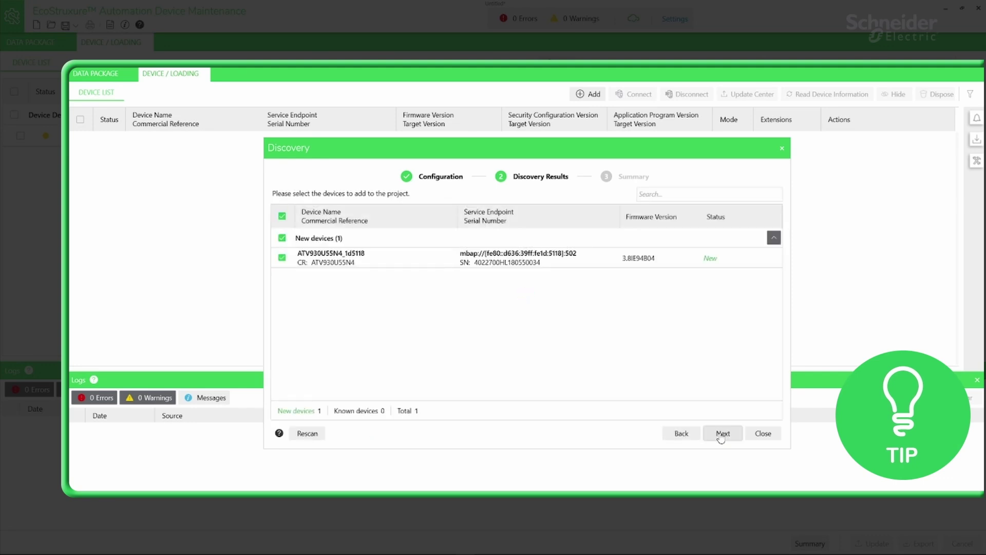
pyautogui.click(721, 436)
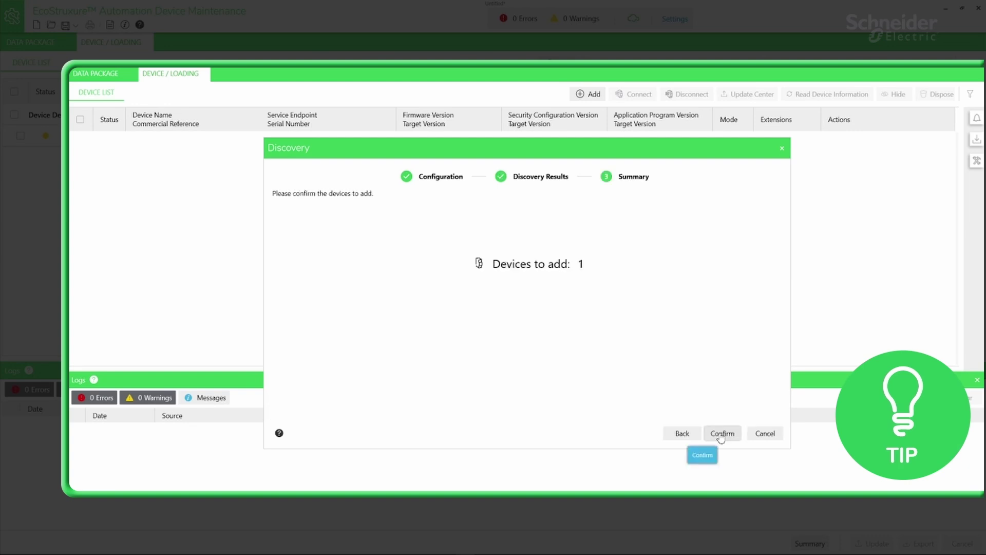
pyautogui.click(721, 434)
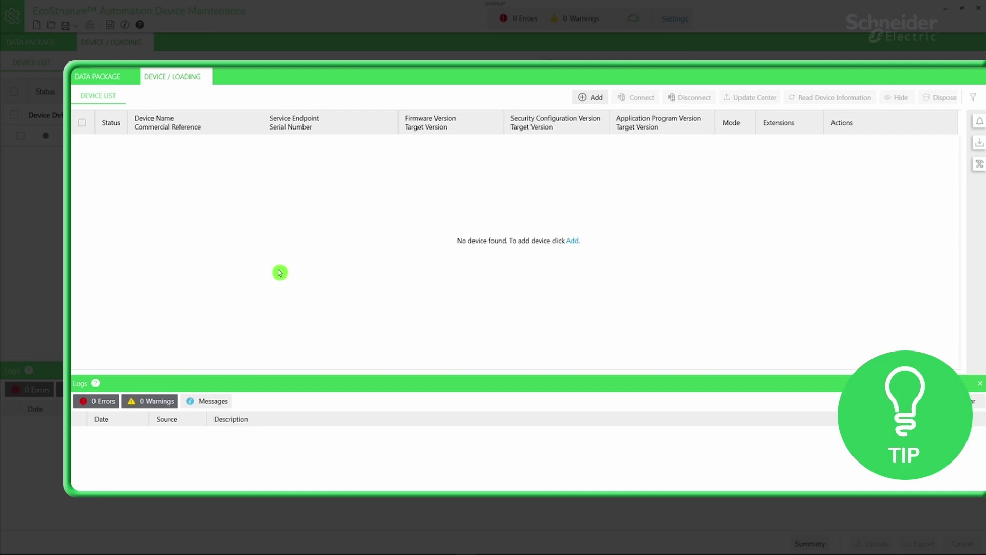
# - Add a catalog ATV9xx*** drive connected via MODBUS (SL) on serial port COM4
pyautogui.click(595, 97)
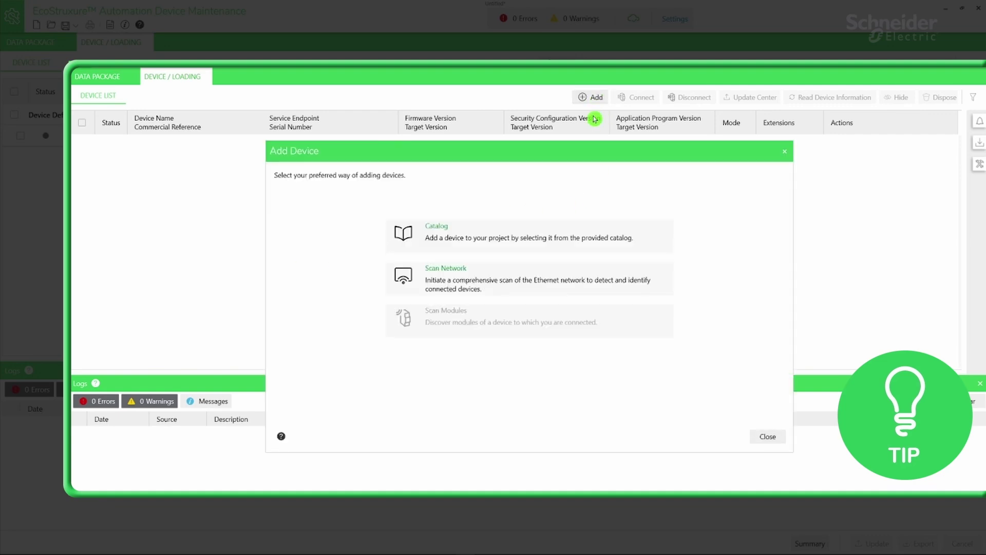
pyautogui.click(588, 237)
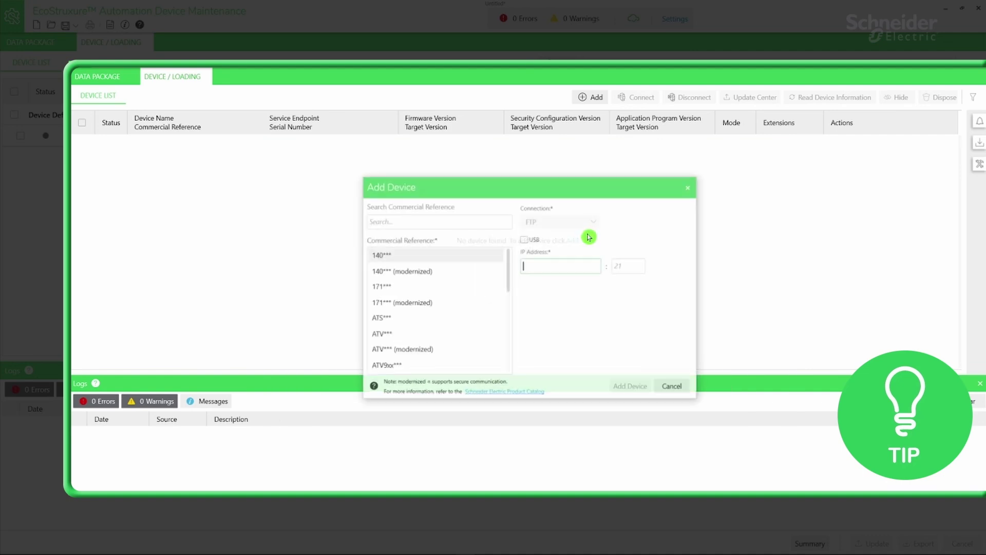
pyautogui.click(456, 362)
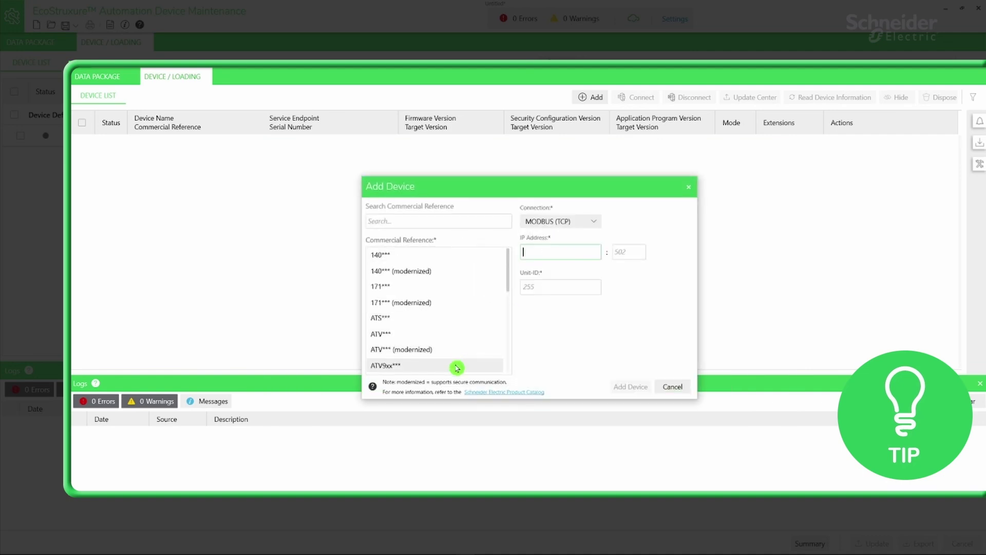
pyautogui.click(589, 224)
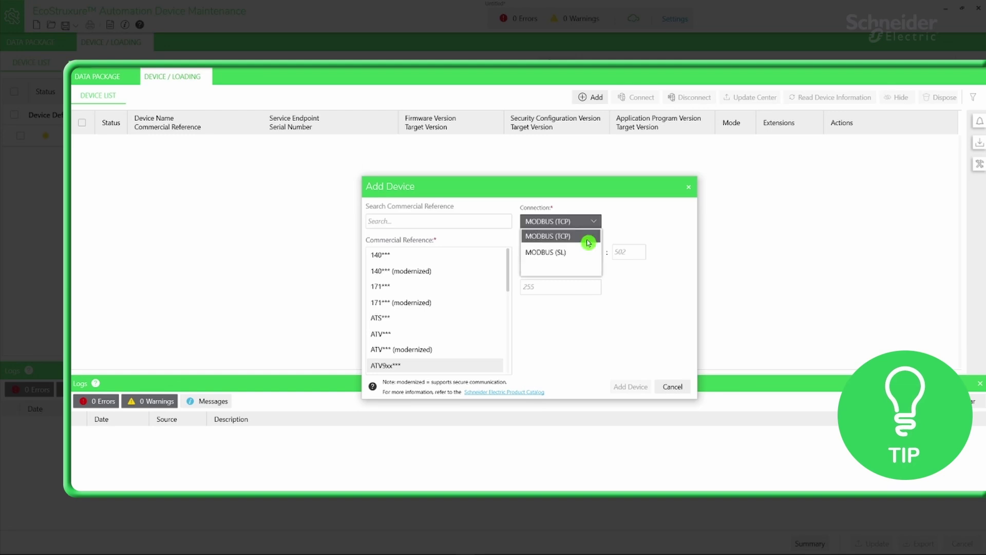
pyautogui.click(589, 252)
pyautogui.click(589, 251)
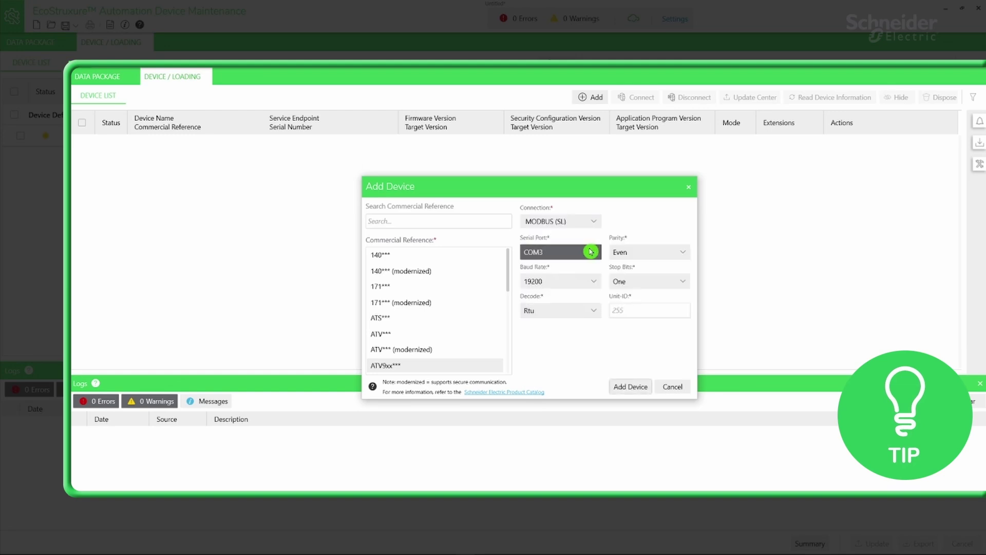
pyautogui.click(559, 315)
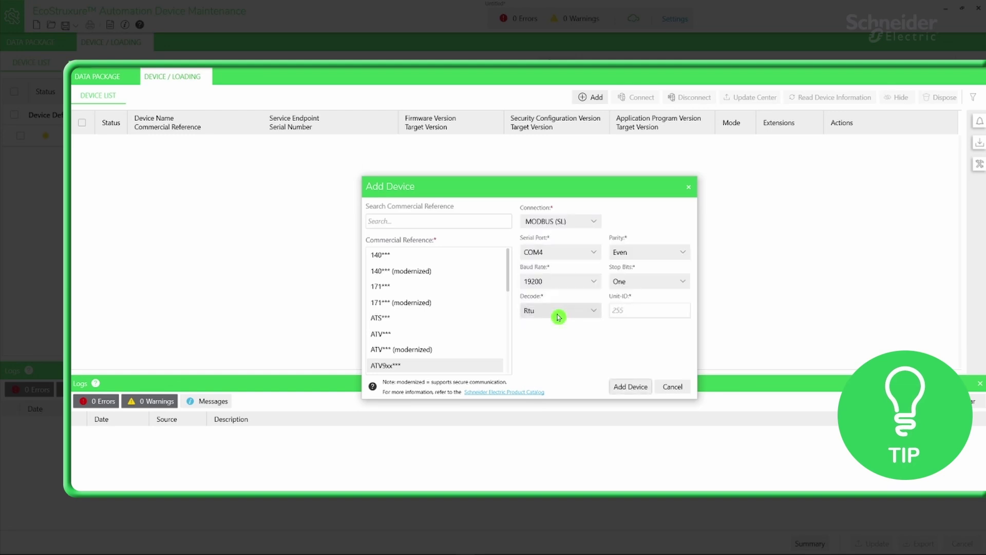
pyautogui.click(628, 386)
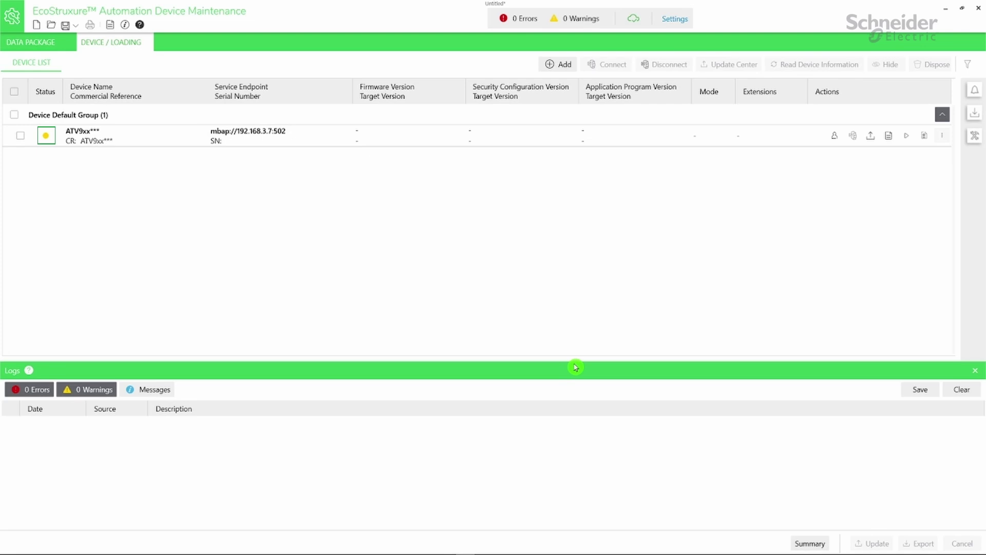
# - Save the drive's device user name and password and connect to it
pyautogui.click(835, 135)
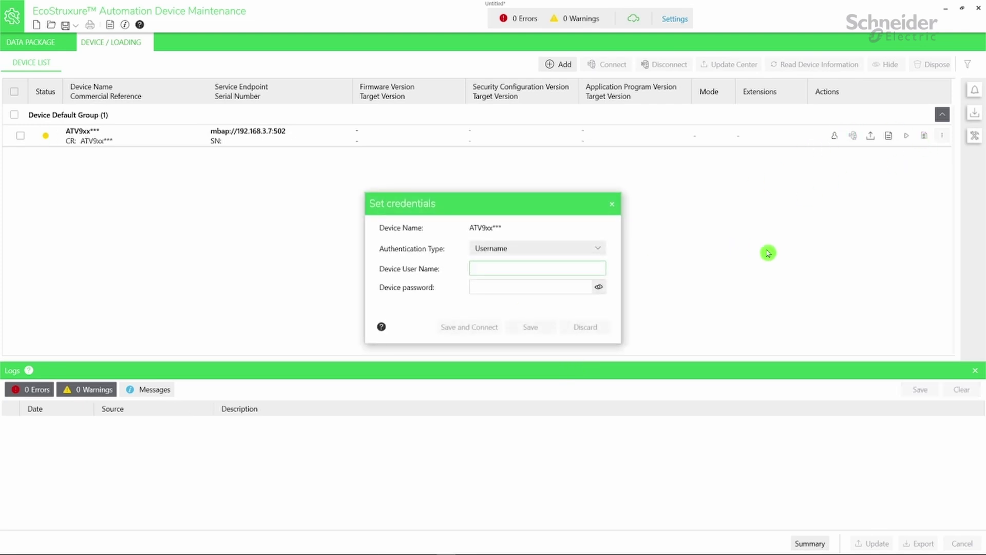
pyautogui.write('ADMIN')
pyautogui.press('Tab')
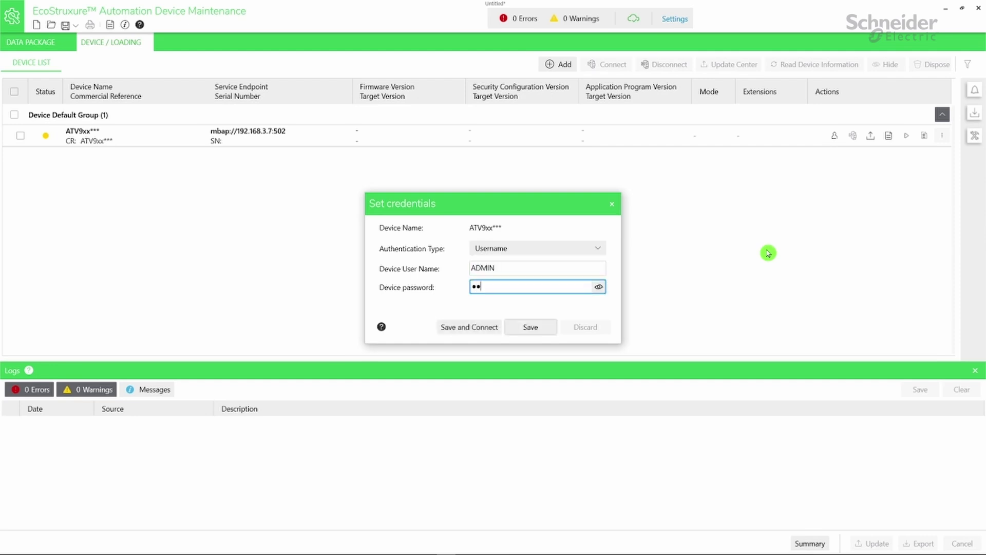
pyautogui.write('•••••••••••')
pyautogui.click(470, 328)
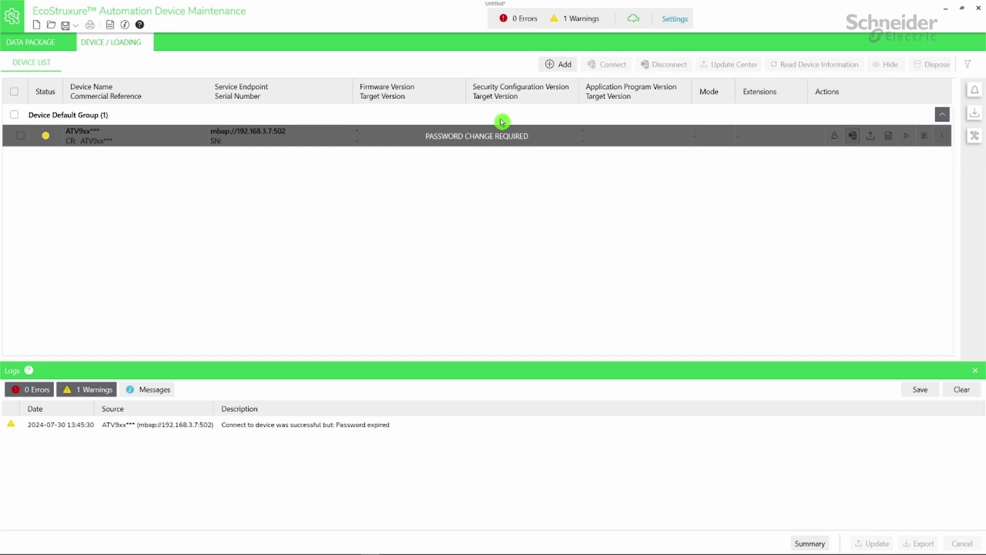
# - Replace the expired password by entering the current password and the new one twice
pyautogui.click(502, 136)
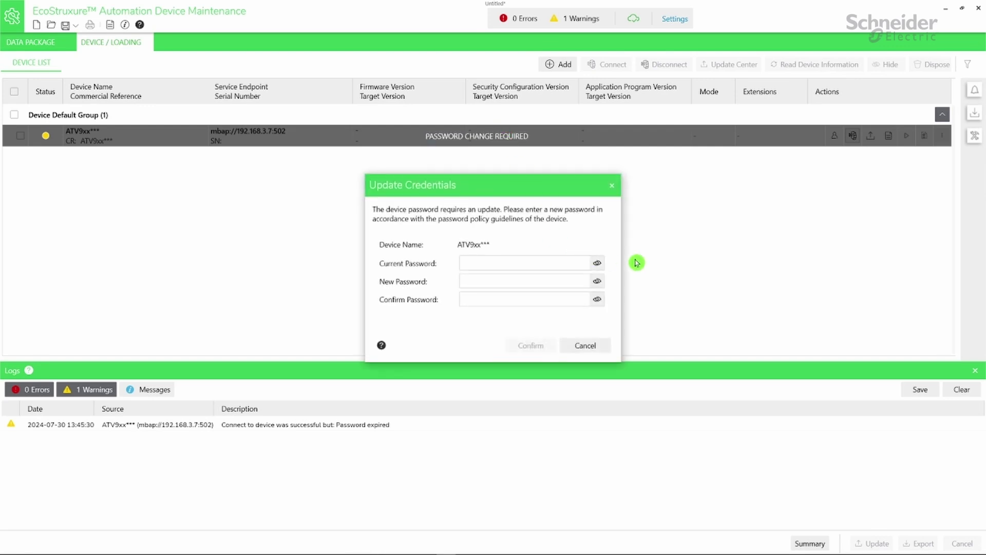
pyautogui.click(565, 264)
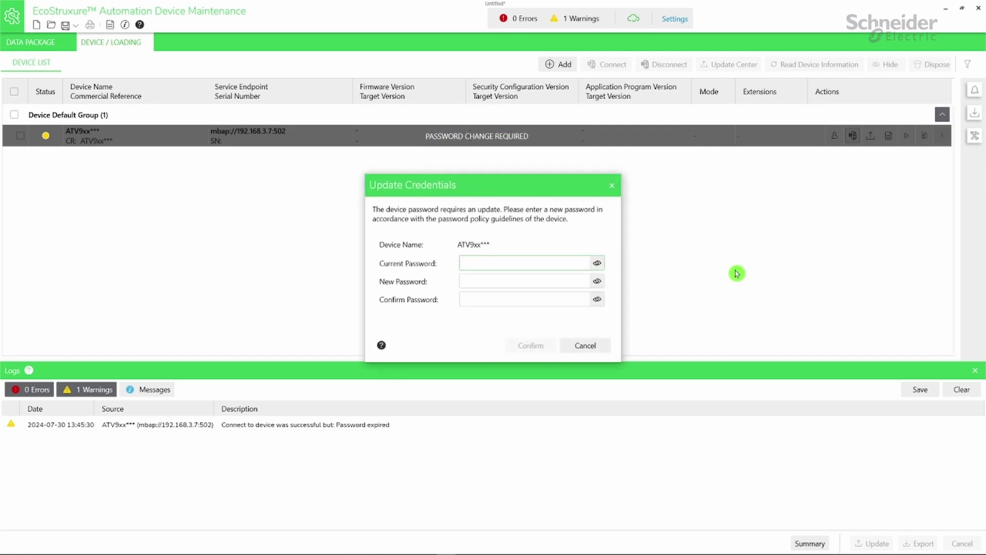
pyautogui.write('************')
pyautogui.press('Tab')
pyautogui.write('*************')
pyautogui.press('Tab')
pyautogui.write('*********')
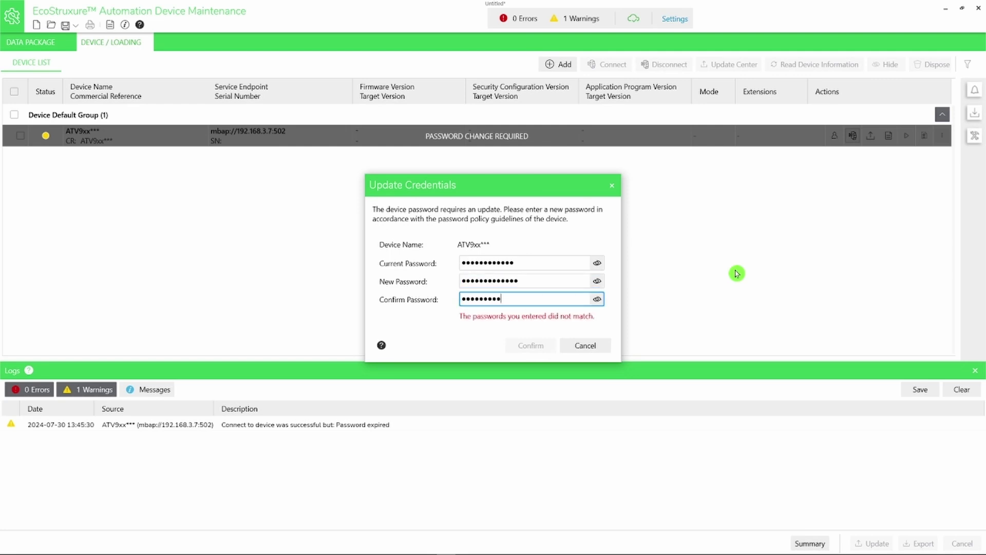
pyautogui.write('****')
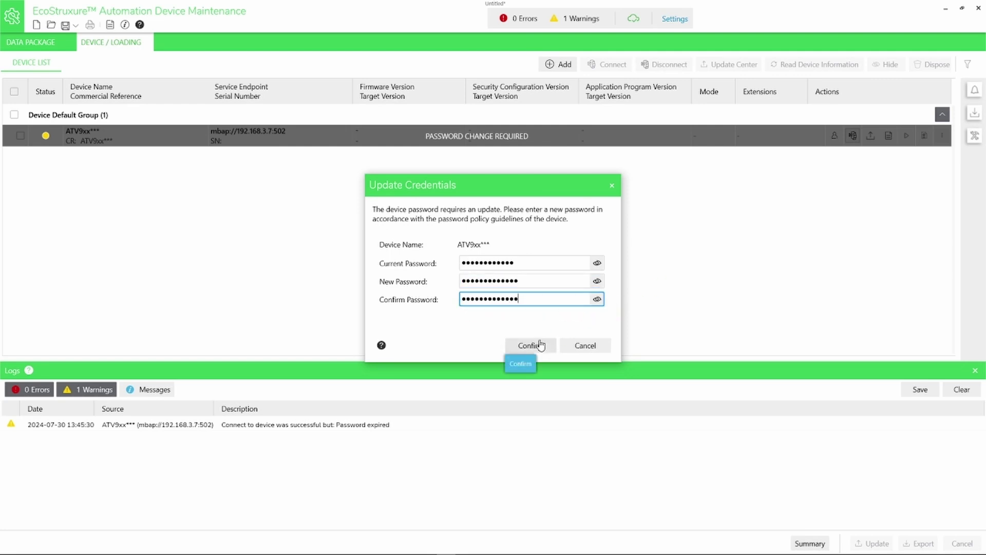
pyautogui.click(531, 345)
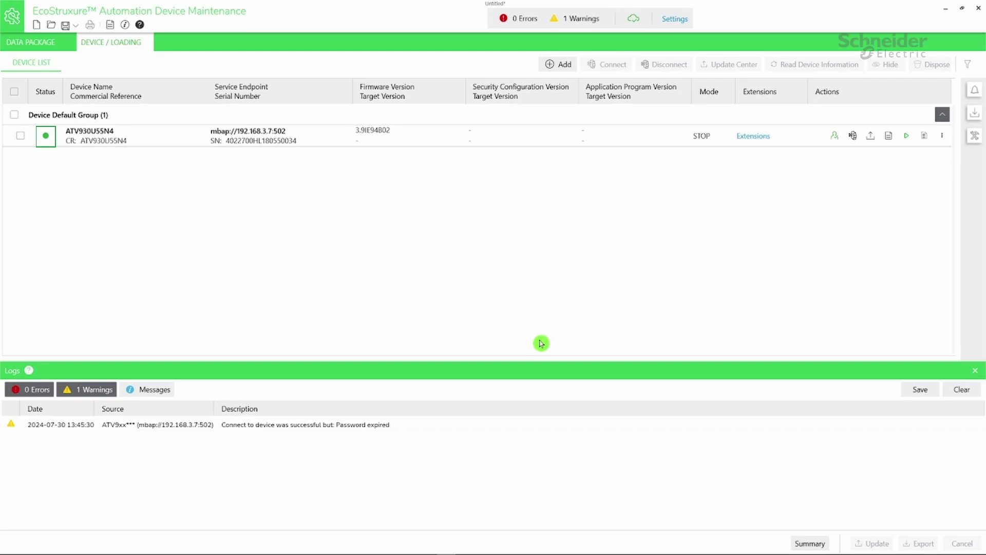
# - Save 3.8IE94B04 as the ATV930U55N4's target firmware and select the drive for updating
pyautogui.click(869, 140)
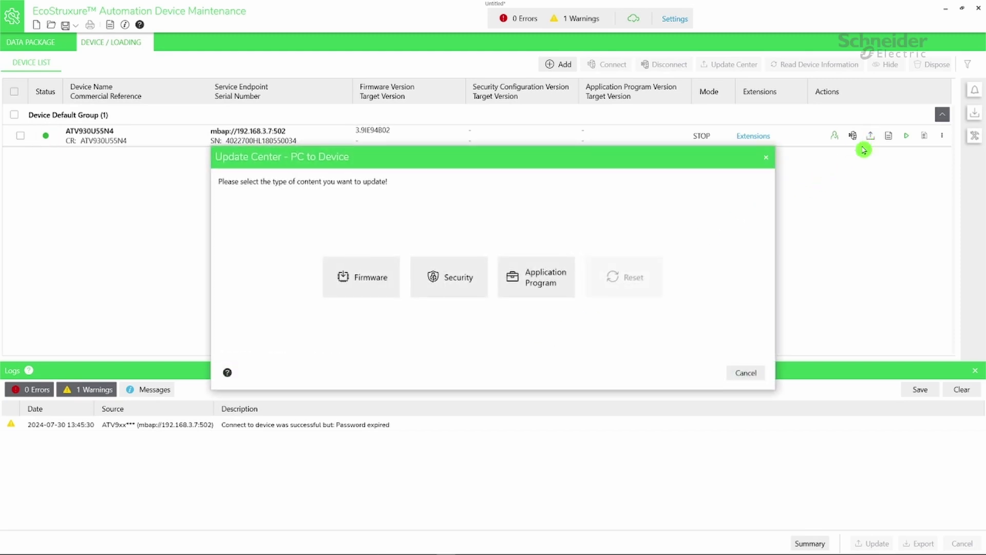
pyautogui.click(369, 280)
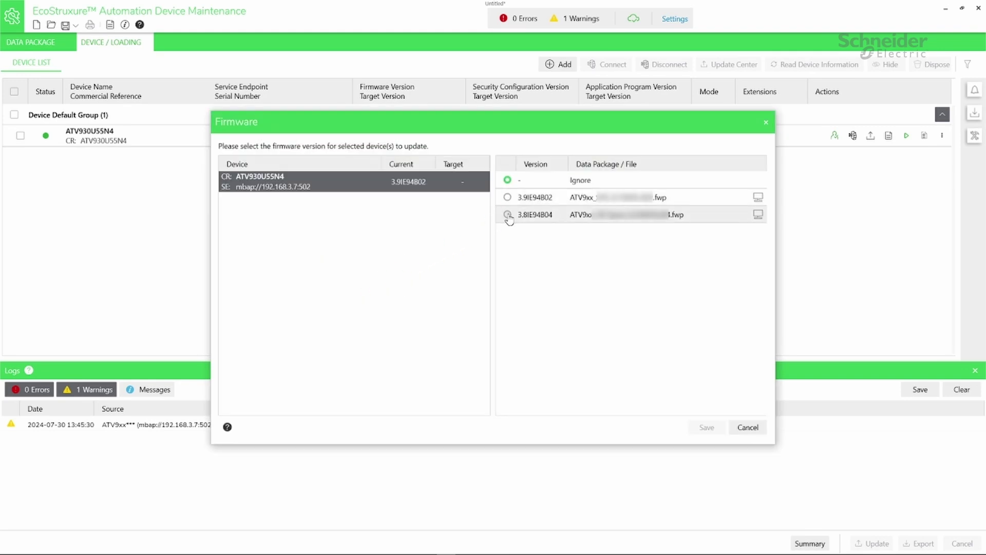
pyautogui.click(508, 215)
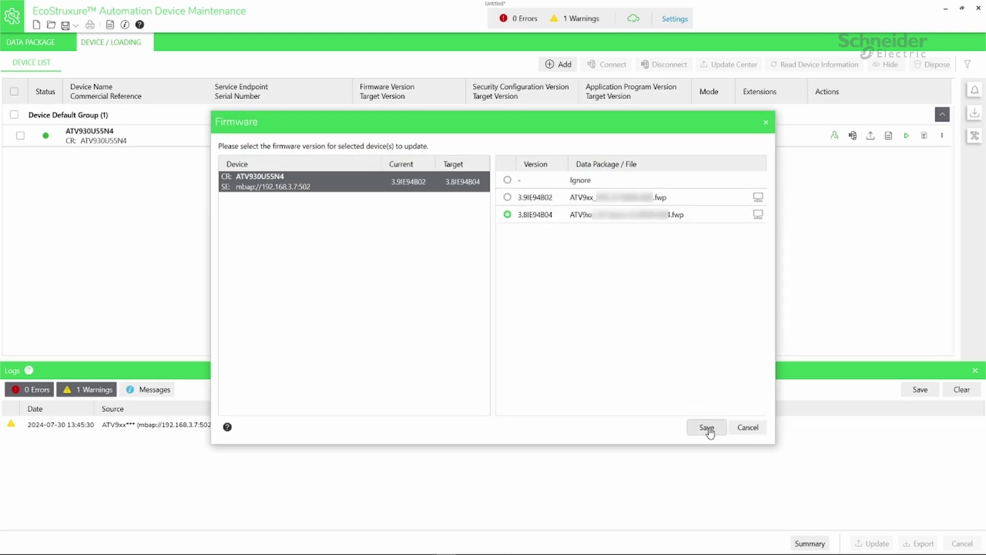
pyautogui.click(707, 428)
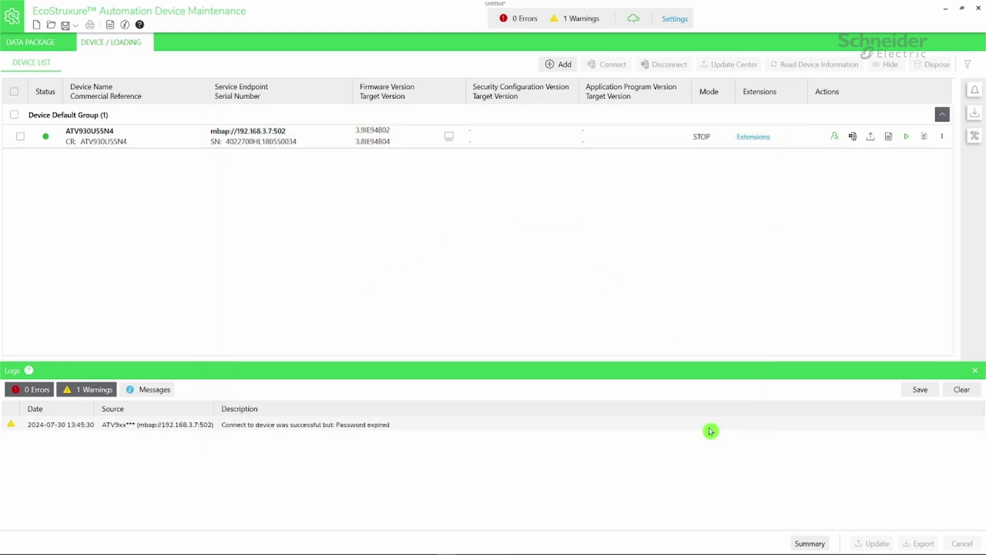
pyautogui.click(20, 137)
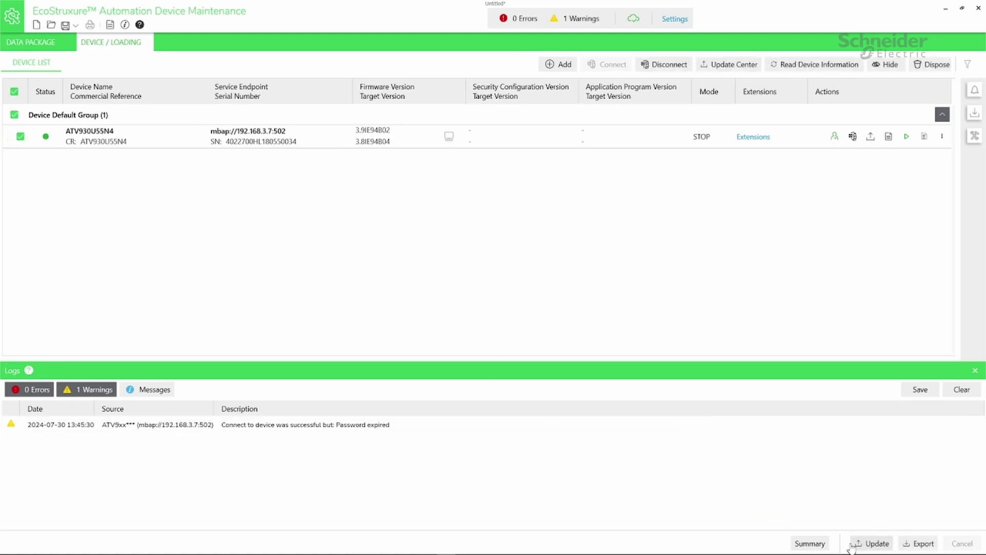
# - Begin the firmware update past Prerequisite and Review, scrolling through all safety warnings
pyautogui.click(857, 545)
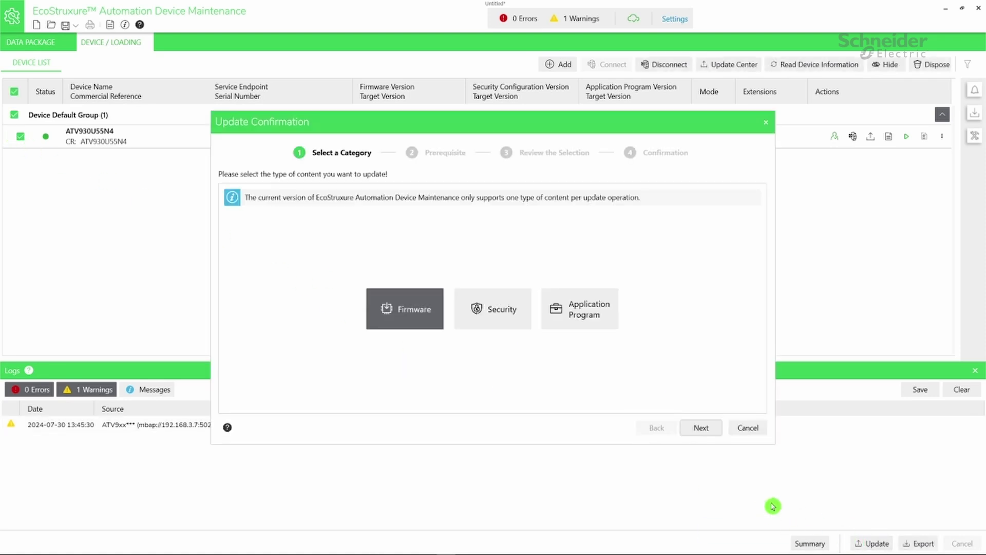
pyautogui.click(700, 429)
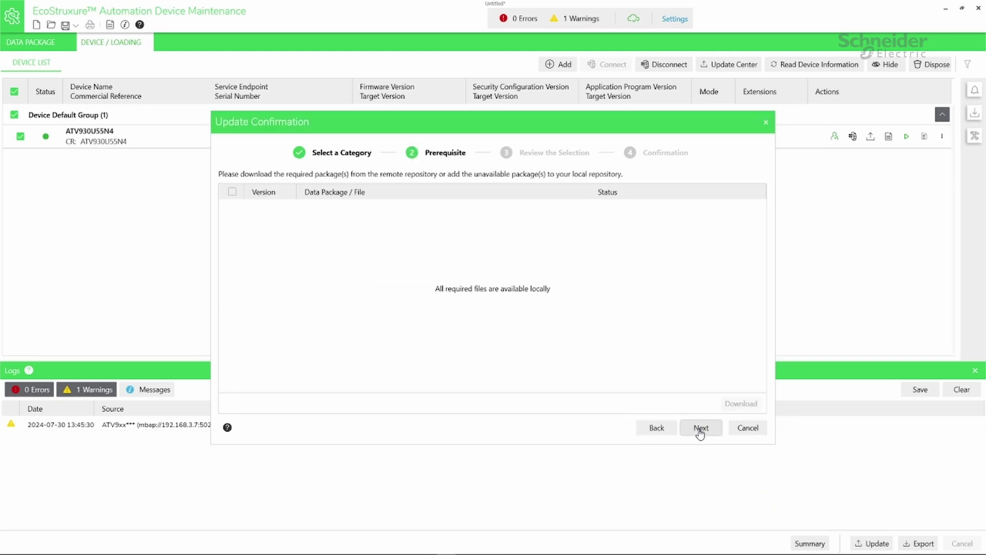
pyautogui.click(699, 429)
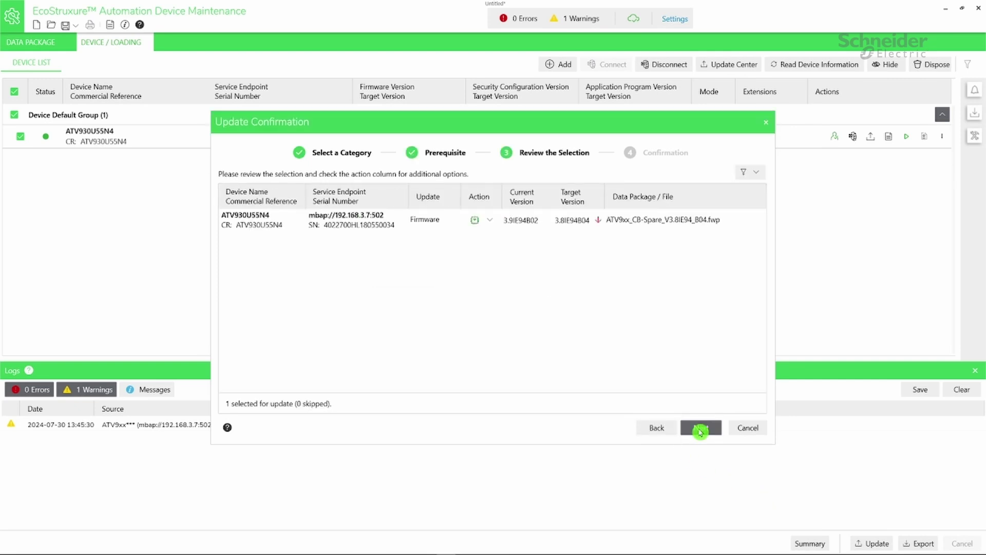
pyautogui.click(700, 430)
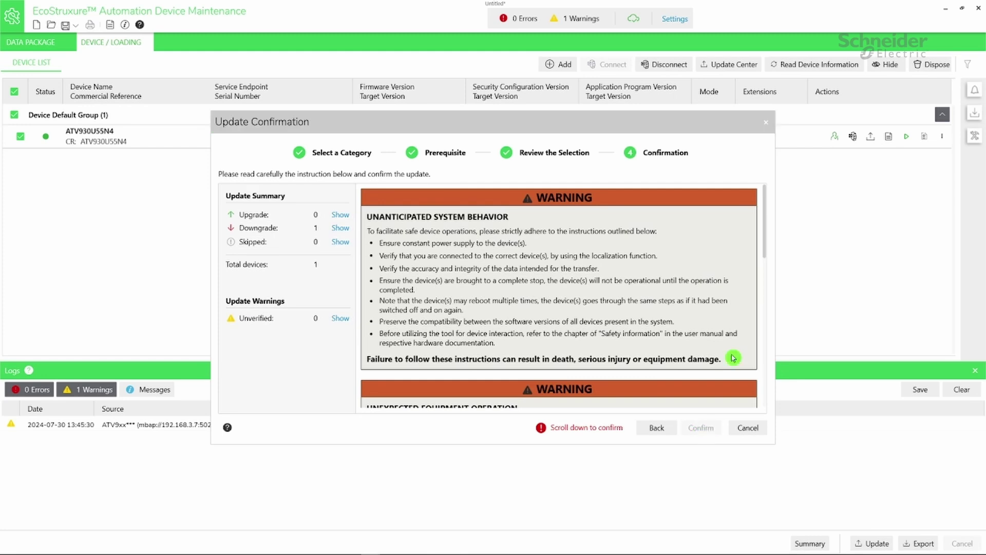
pyautogui.moveTo(768, 259); pyautogui.dragTo(761, 383)
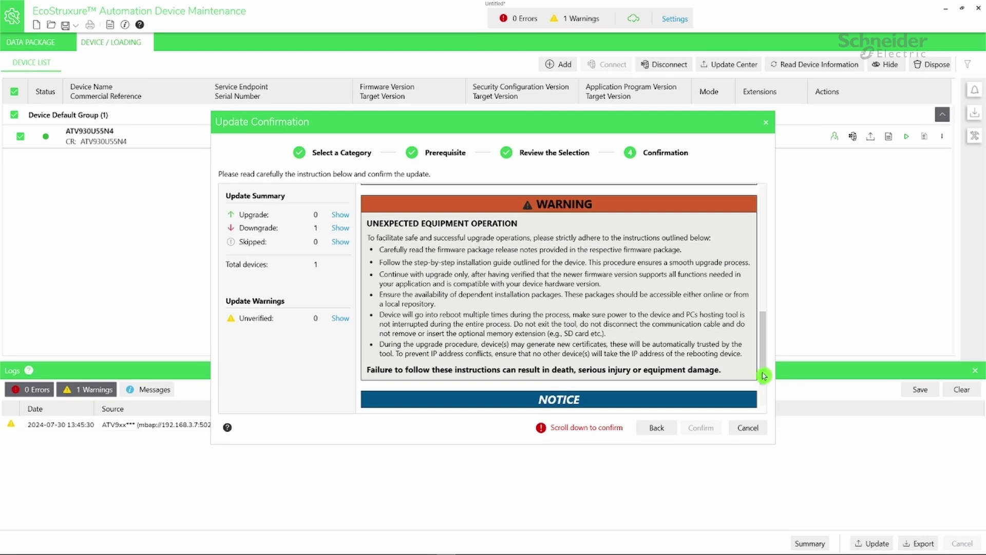
pyautogui.moveTo(763, 376); pyautogui.dragTo(767, 412)
# - Confirm the update and verify the success check beside firmware 3.8IE94B04
pyautogui.click(712, 433)
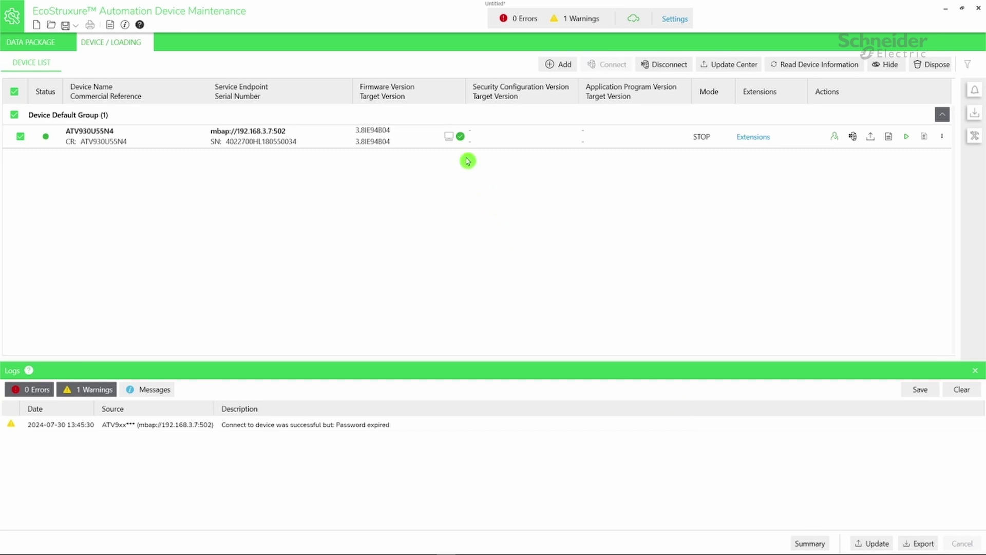
pyautogui.moveTo(462, 138)
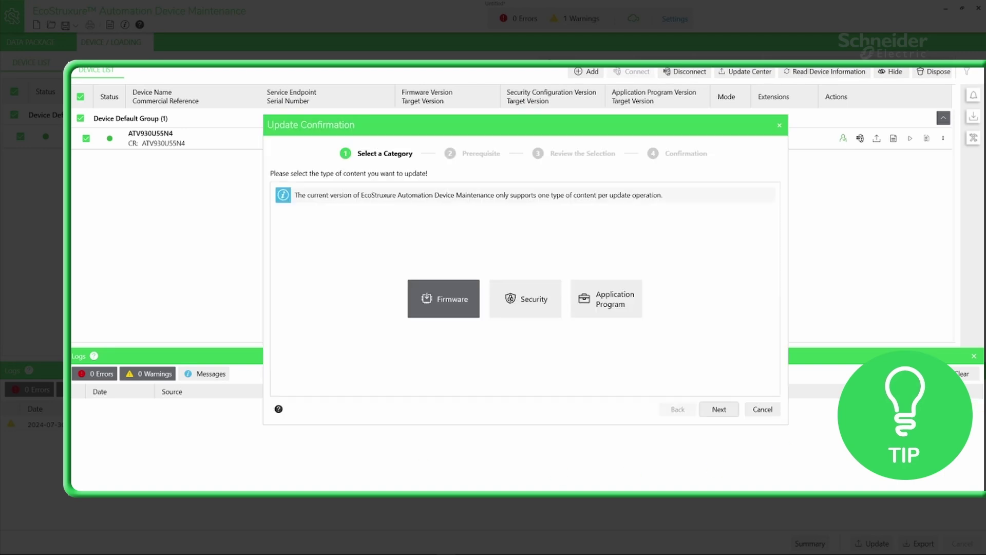
# - Confirm a firmware update to 3.9IE94B02 with the Download and installation action
pyautogui.click(720, 410)
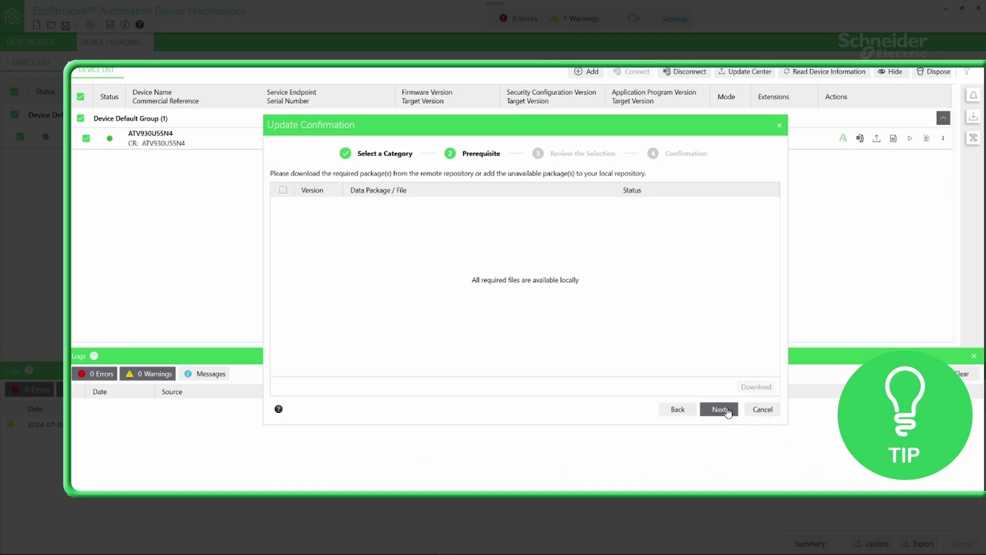
pyautogui.click(727, 411)
pyautogui.click(521, 217)
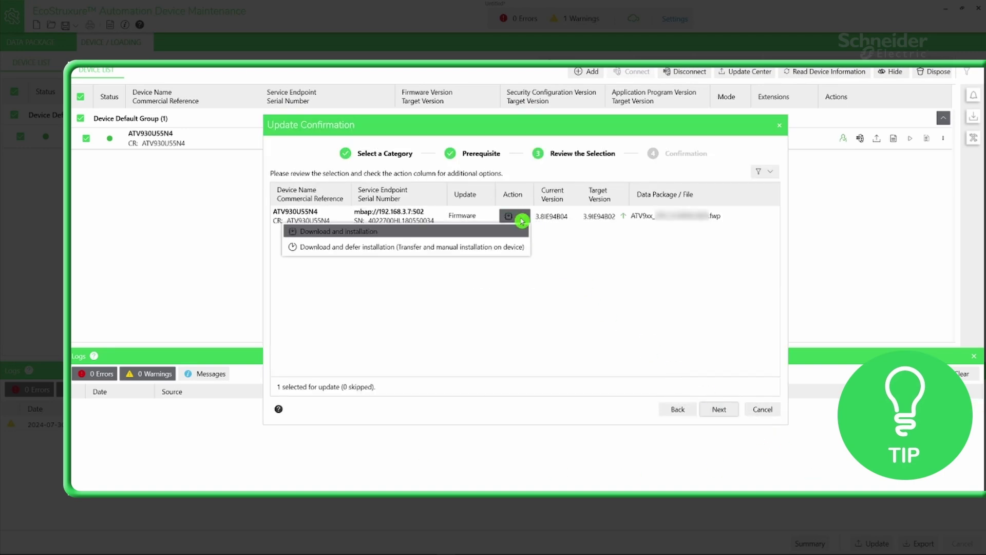
pyautogui.click(509, 247)
pyautogui.click(724, 410)
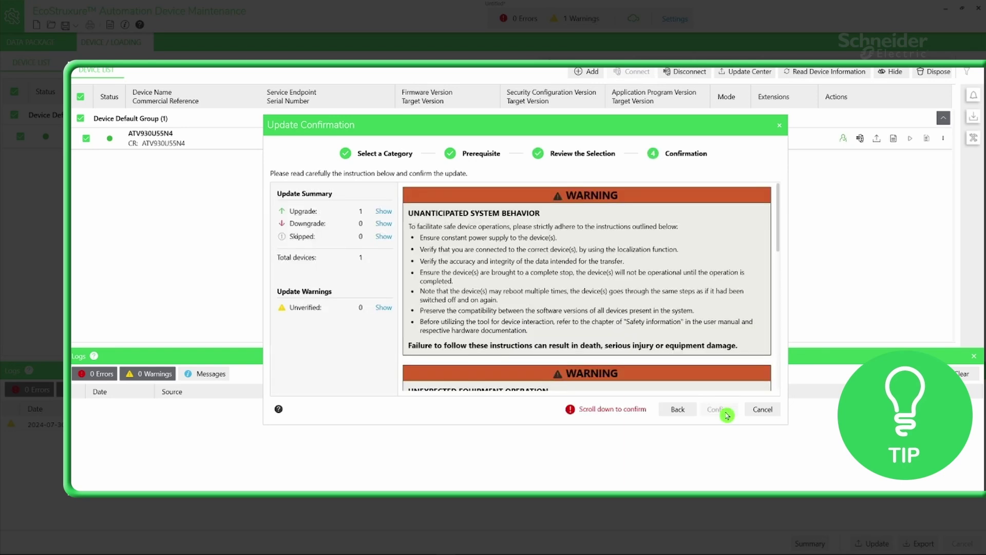
pyautogui.moveTo(780, 249); pyautogui.dragTo(767, 398)
pyautogui.click(722, 410)
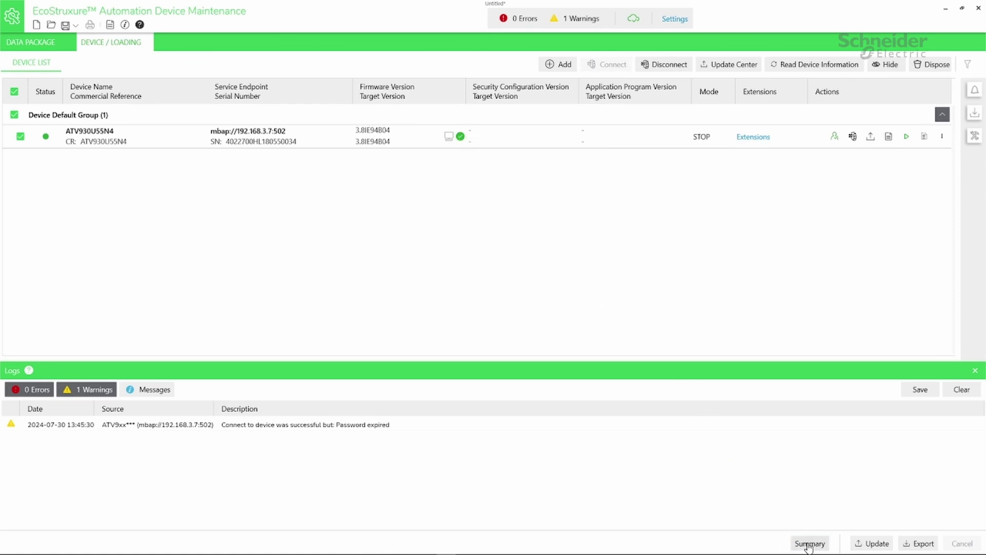
# - Open the Update/Export Summary showing 1 succeeded firmware update, 3.9IE94B02 to 3.8IE94B04
pyautogui.click(809, 544)
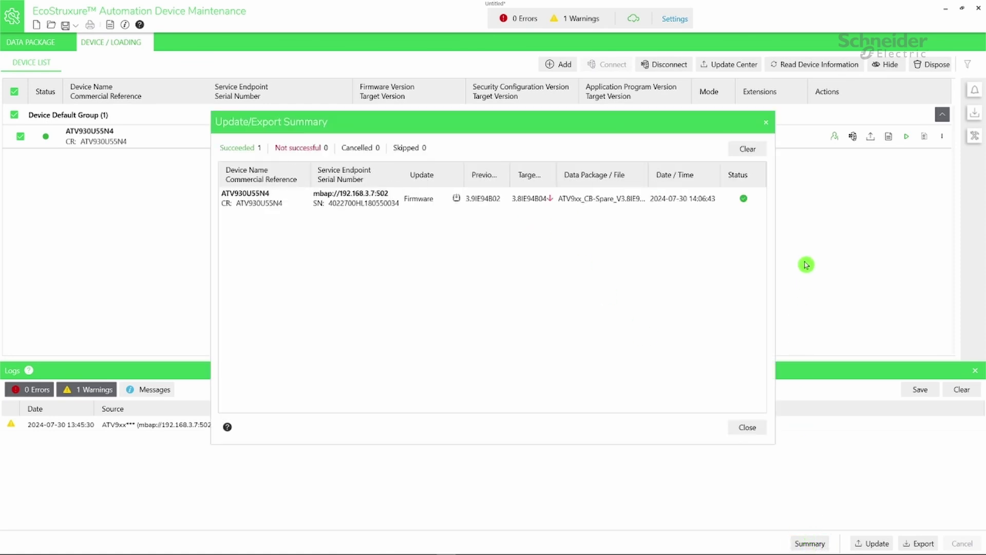